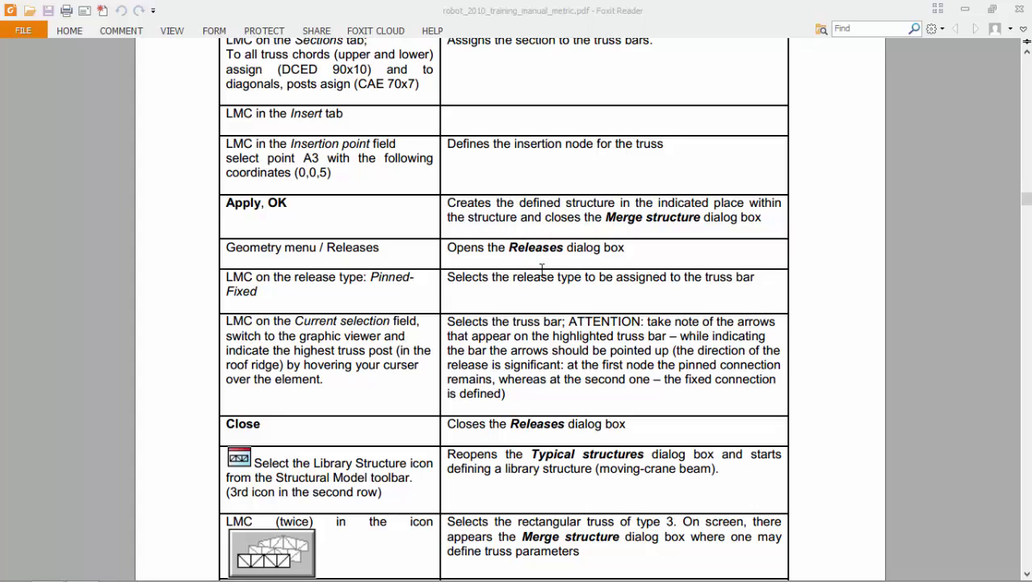
Review the training manual's instructions for assigning the Pinned-Fixed release to the highest truss post at the roof ridge.
scroll(575, 178, up, 1)
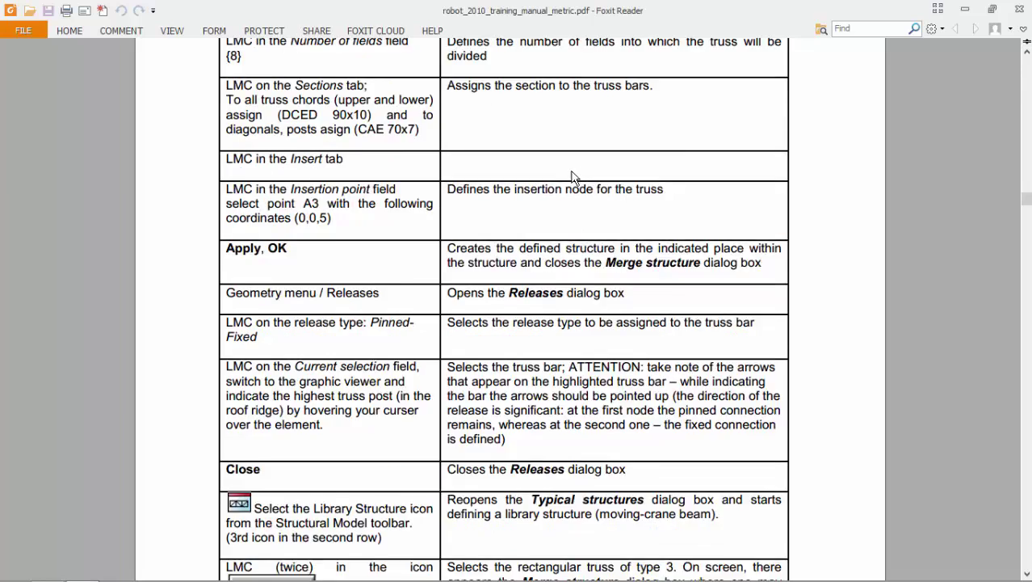
scroll(565, 179, down, 2)
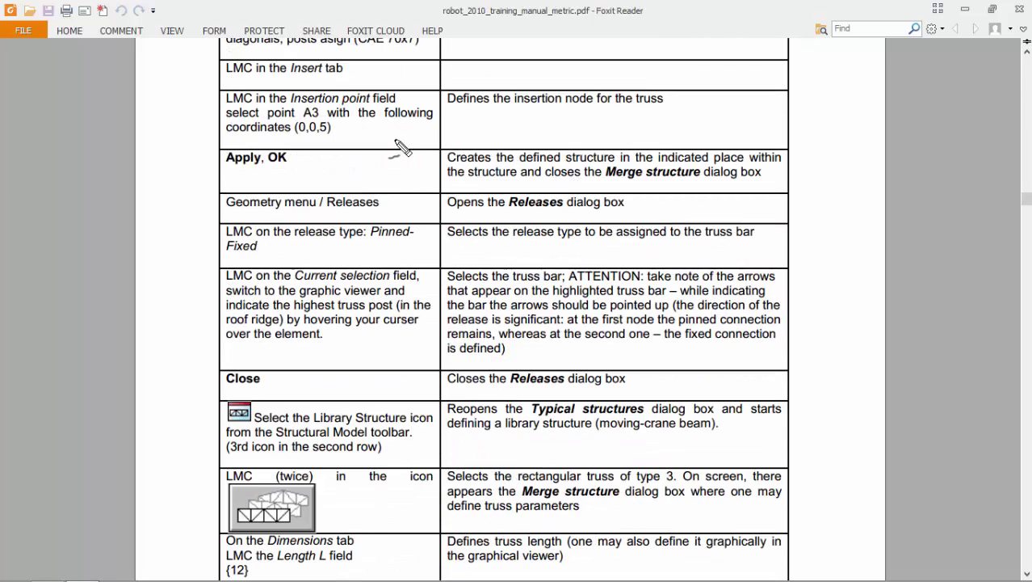
drag(215, 211, 207, 258)
mouse_move(208, 307)
mouse_down()
mouse_move(248, 363)
mouse_move(808, 384)
mouse_move(828, 333)
mouse_move(831, 245)
mouse_move(504, 251)
mouse_move(384, 246)
mouse_move(383, 235)
mouse_move(216, 234)
mouse_up()
mouse_move(409, 219)
mouse_down()
mouse_move(381, 230)
mouse_move(407, 211)
mouse_up()
mouse_move(253, 233)
mouse_down()
mouse_move(216, 252)
mouse_move(256, 261)
mouse_up()
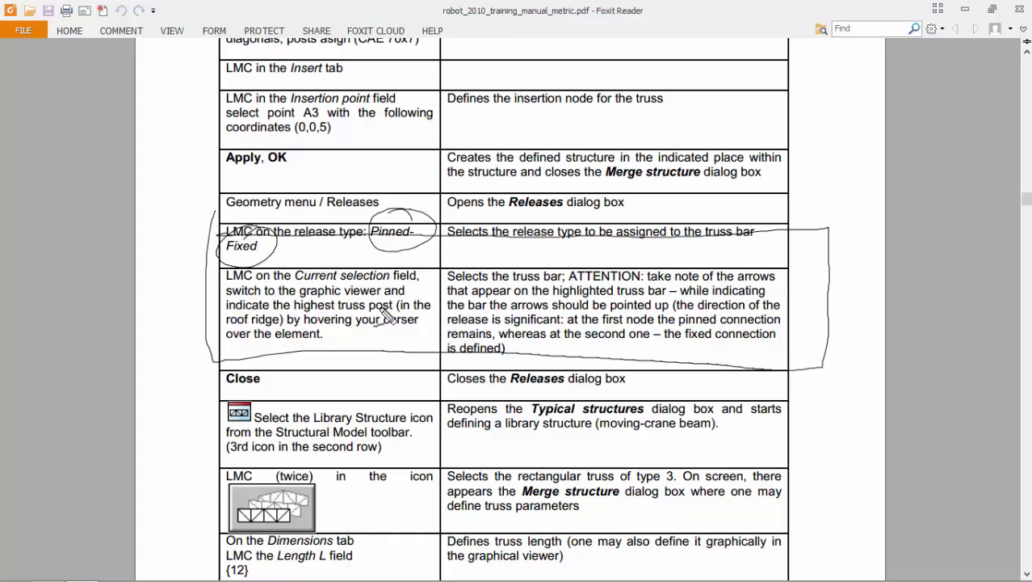
drag(393, 327, 433, 315)
drag(226, 322, 281, 320)
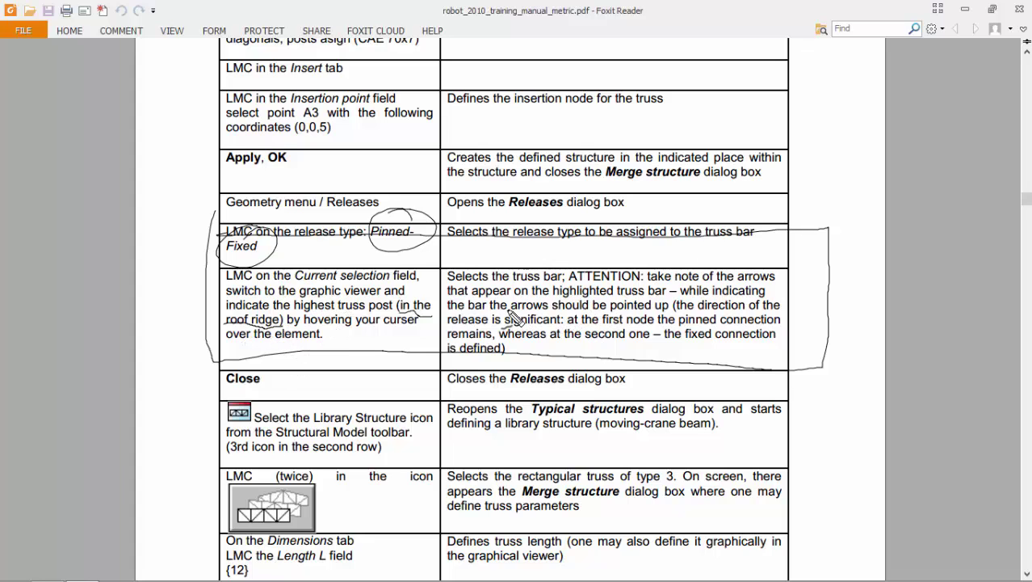
mouse_move(510, 307)
mouse_down()
mouse_move(570, 322)
mouse_move(669, 310)
mouse_up()
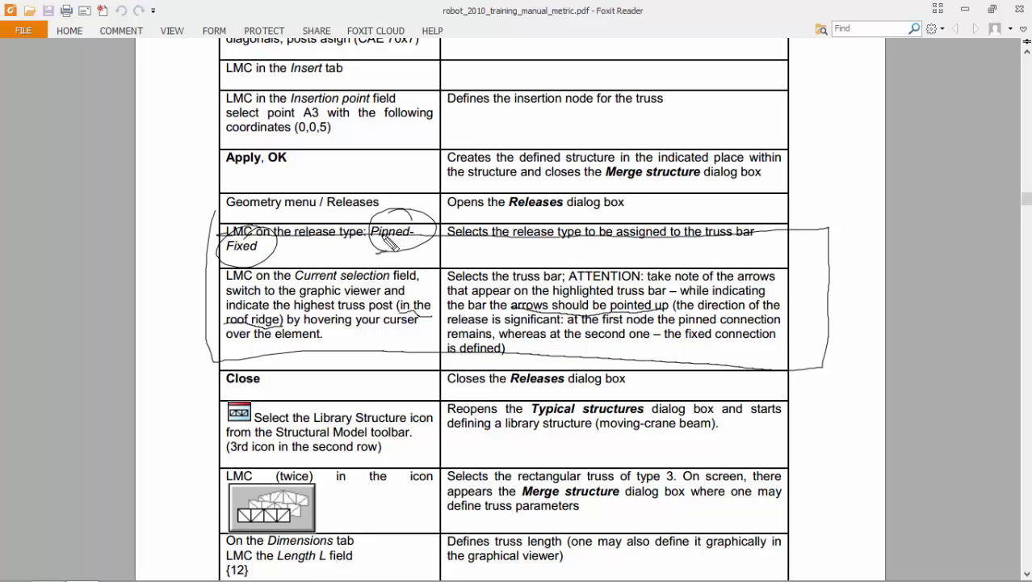
key(e)
Switch to Robot Structural Analysis and assign a Pinned-Fixed release to the roof truss's ridge post, with its direction arrows pointing up.
key(alt+Tab)
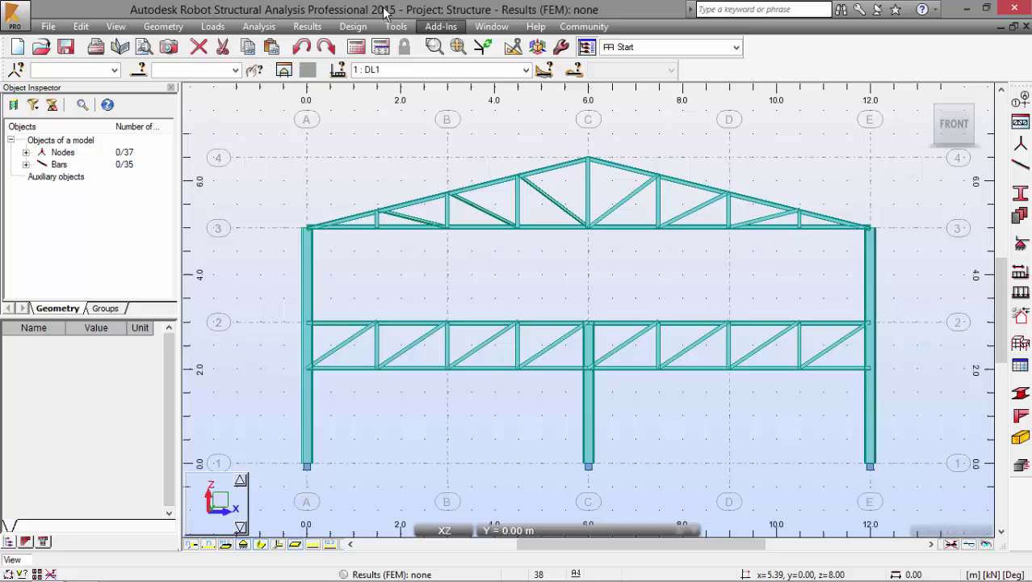
click(162, 26)
click(194, 269)
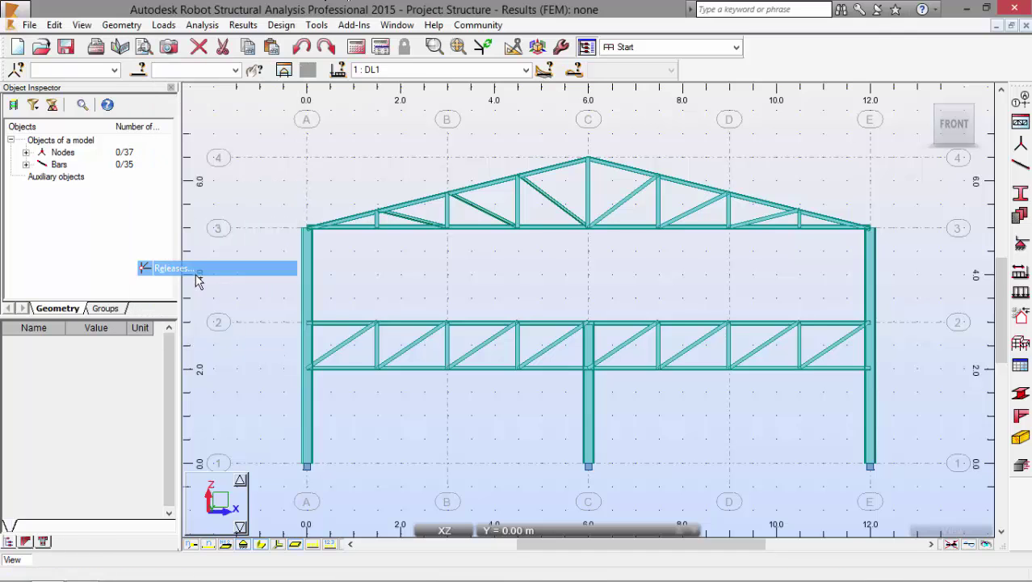
click(867, 167)
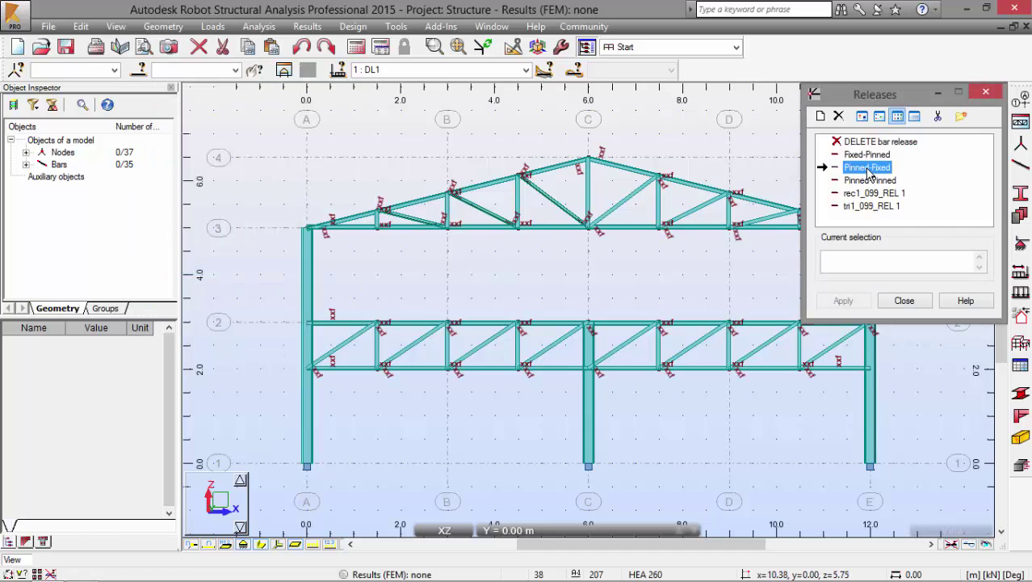
scroll(614, 212, up, 2)
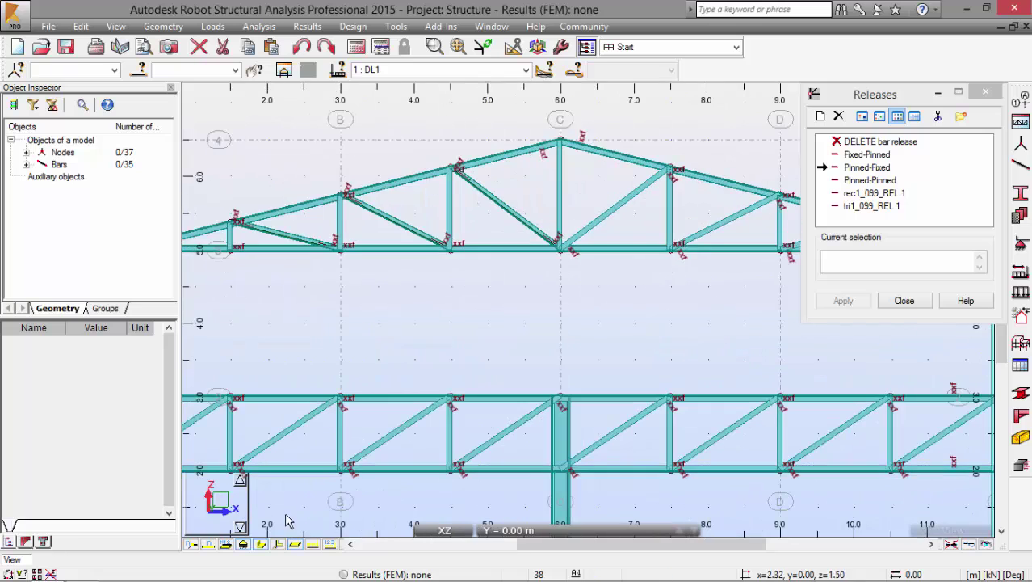
click(260, 544)
scroll(569, 214, up, 3)
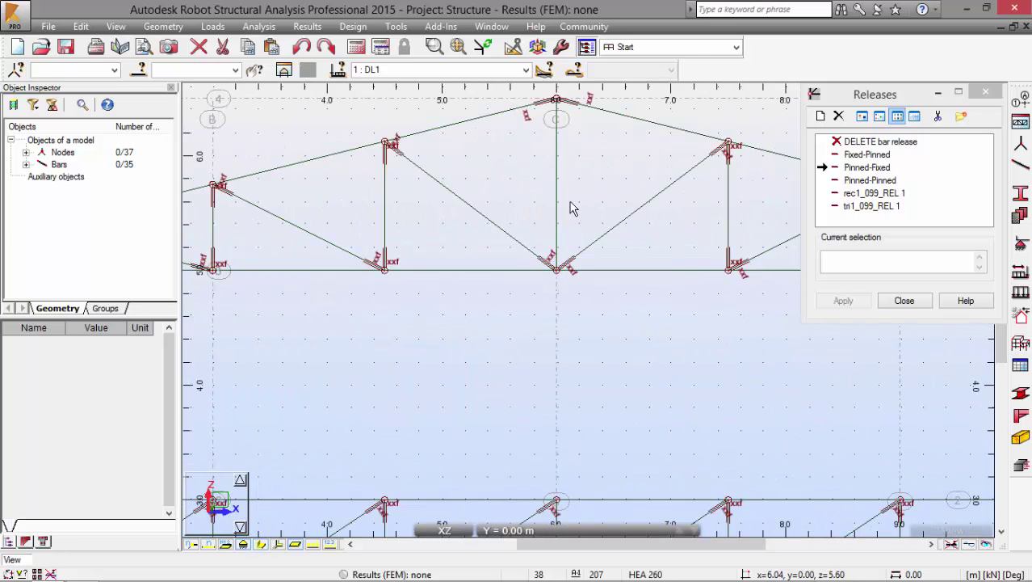
middle_drag(529, 234, 521, 246)
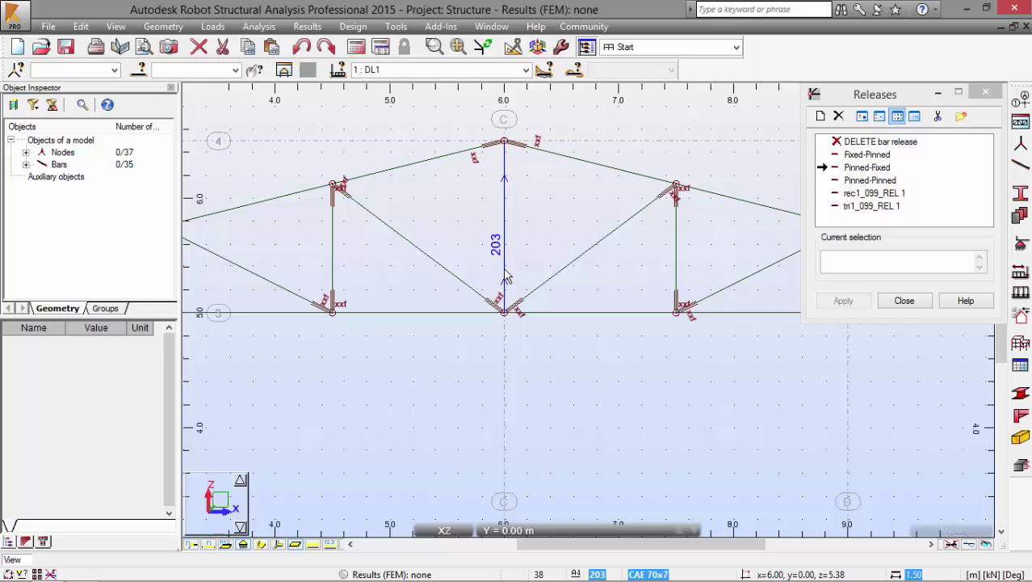
click(506, 277)
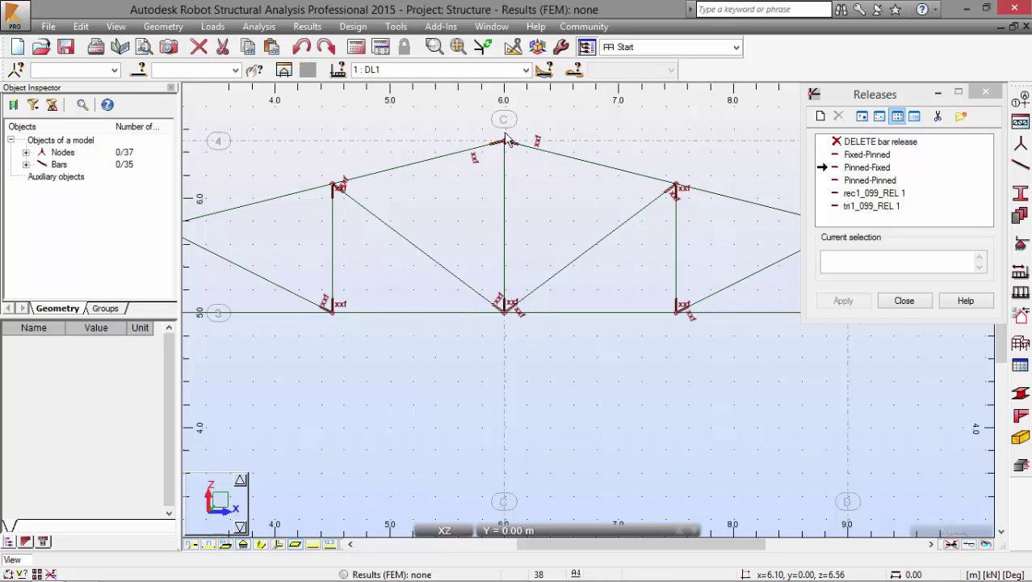
scroll(530, 207, down, 3)
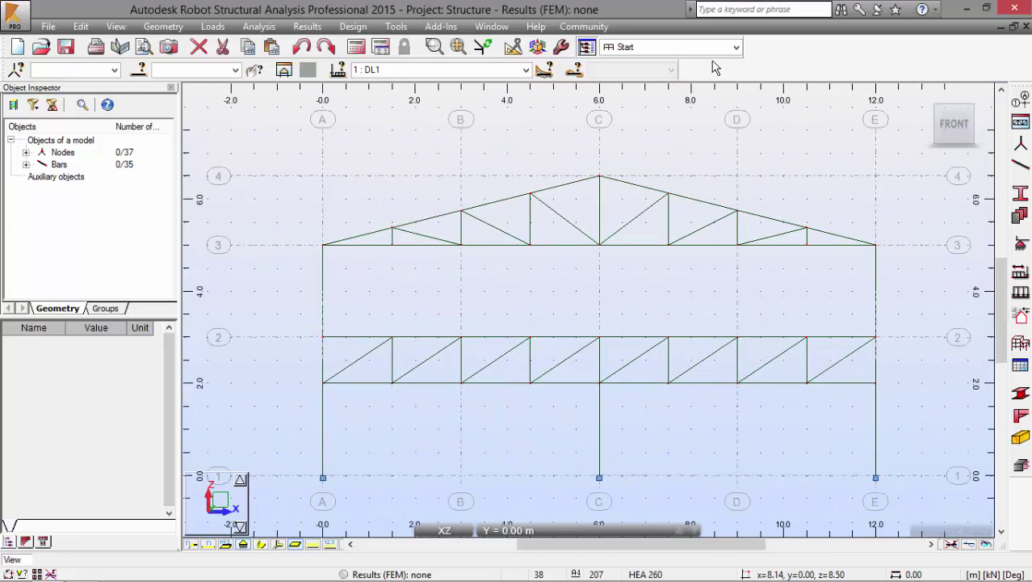
Switch the workspace to the Loads layout for the structure model.
click(734, 46)
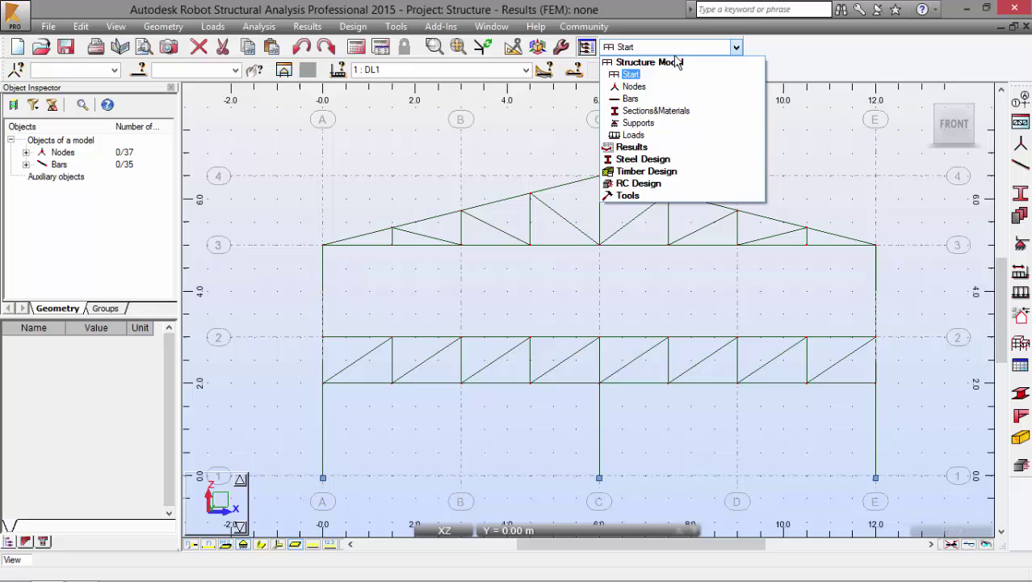
click(634, 134)
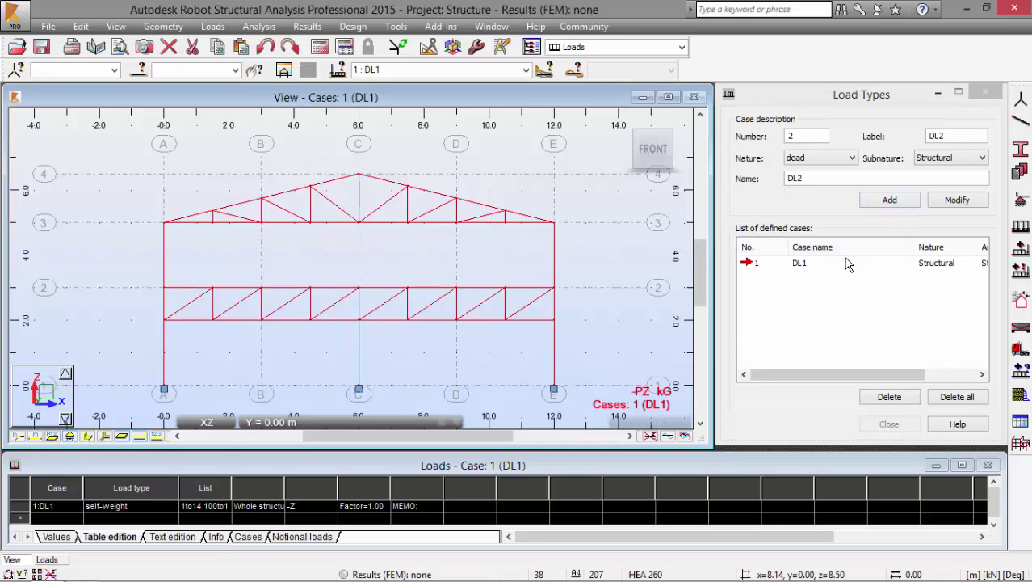
drag(741, 277, 822, 273)
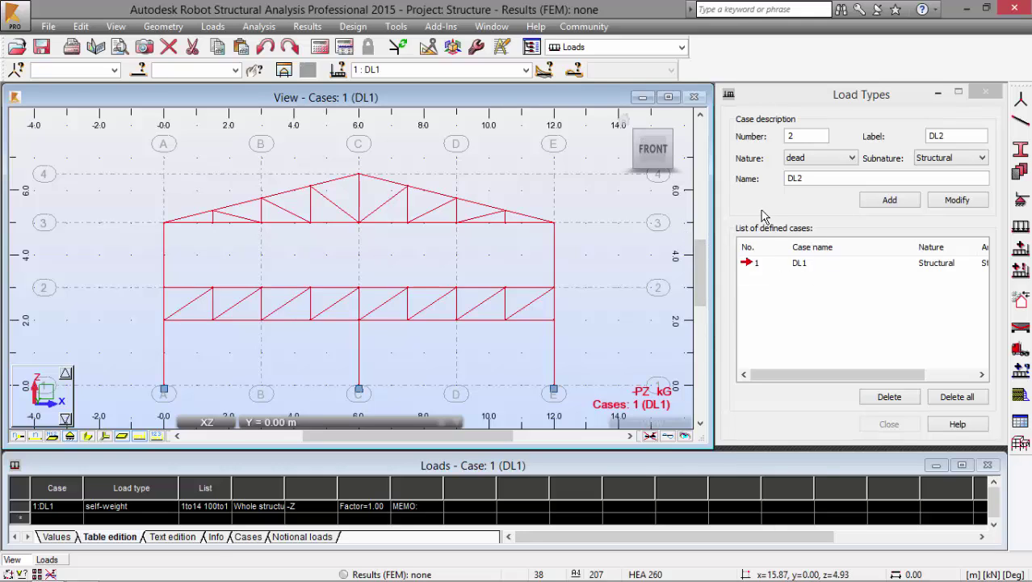
Define two additional load cases, one of wind nature and one of snow nature.
click(814, 162)
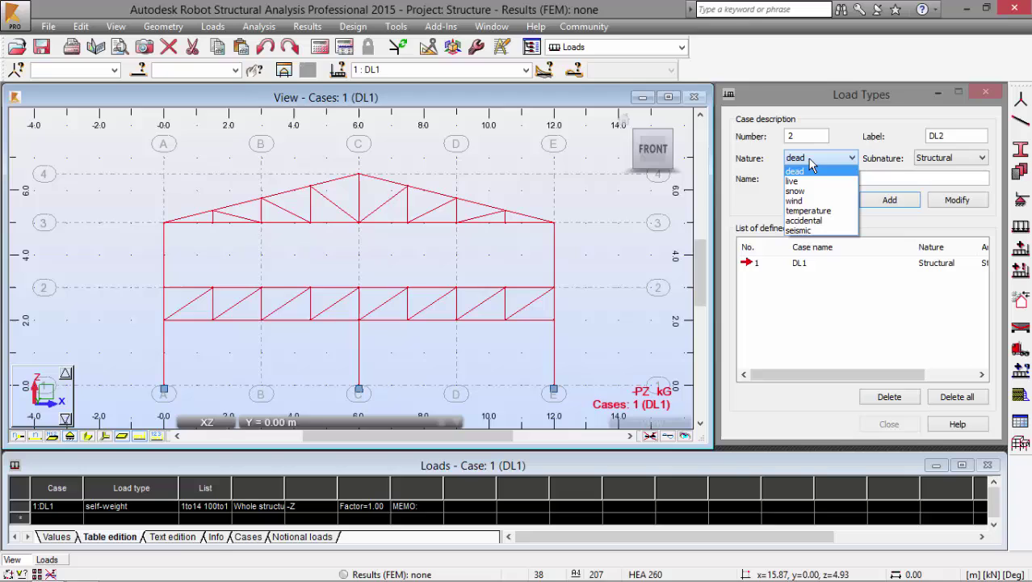
click(798, 200)
click(876, 201)
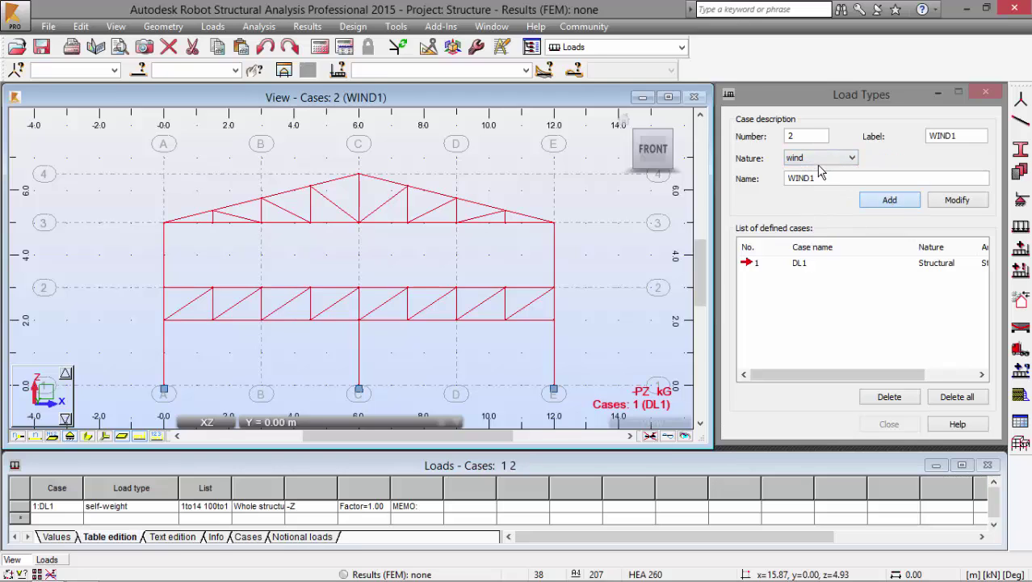
click(820, 160)
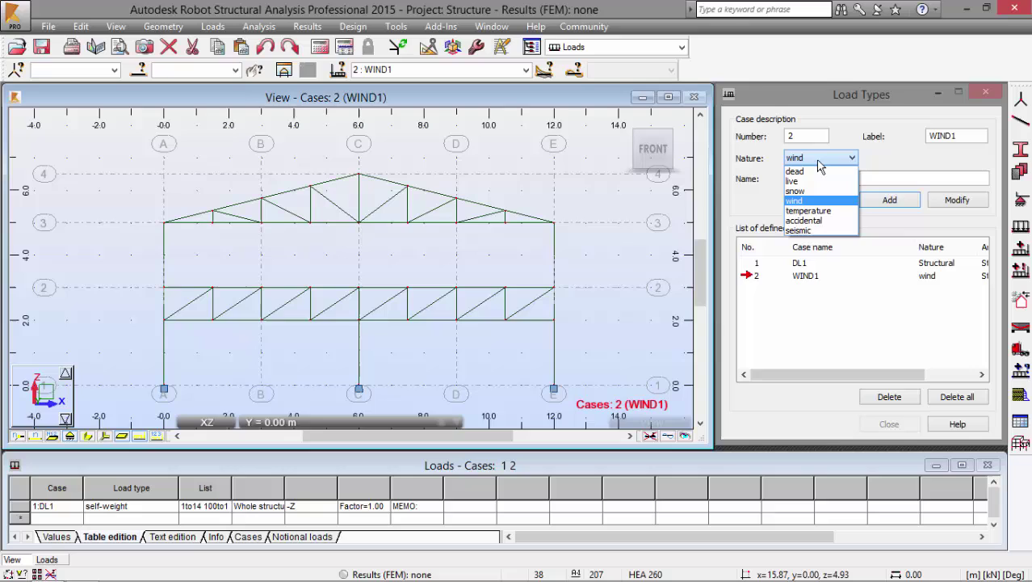
click(795, 190)
click(880, 200)
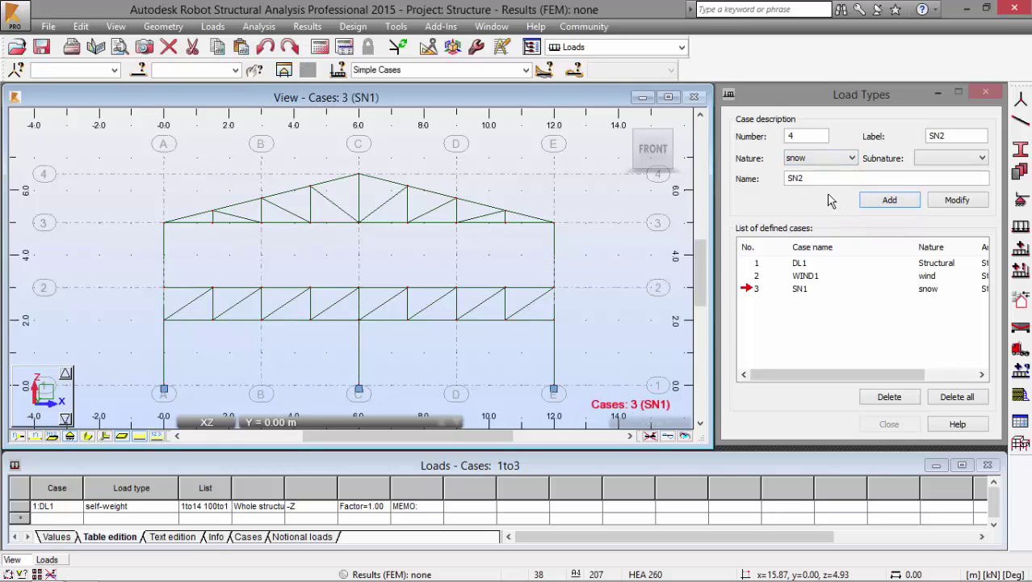
Shorten the model view and extend the Loads table upward beneath it.
click(344, 442)
drag(344, 442, 343, 397)
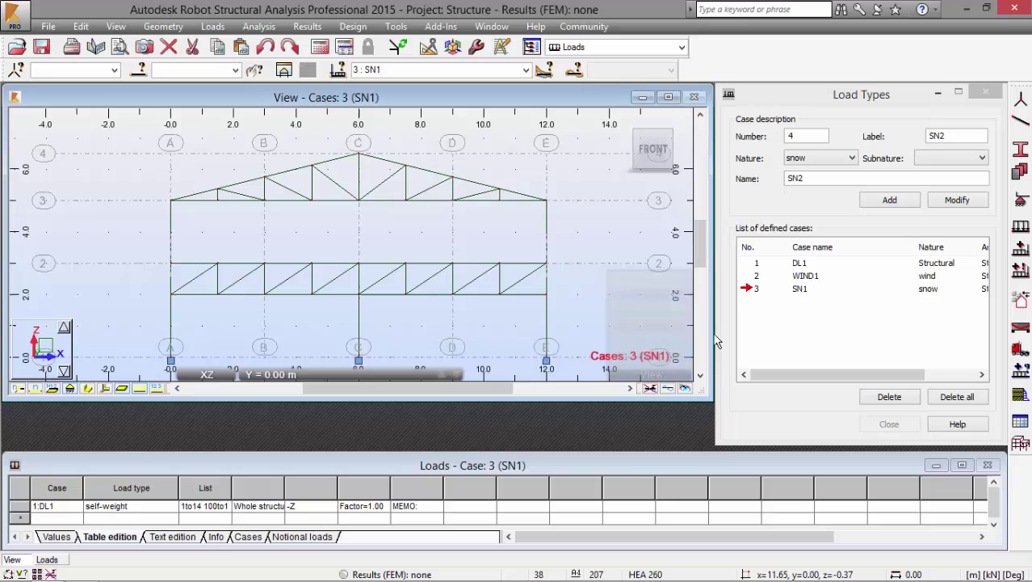
drag(622, 465, 626, 423)
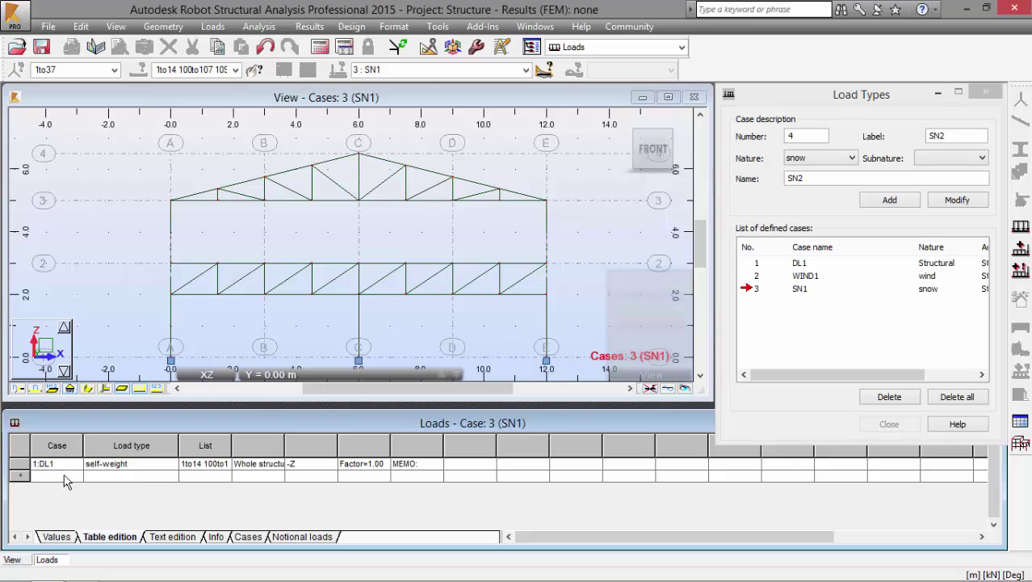
Add a row to the Loads table for case WIND1 with uniform load as its load type.
click(65, 476)
click(76, 476)
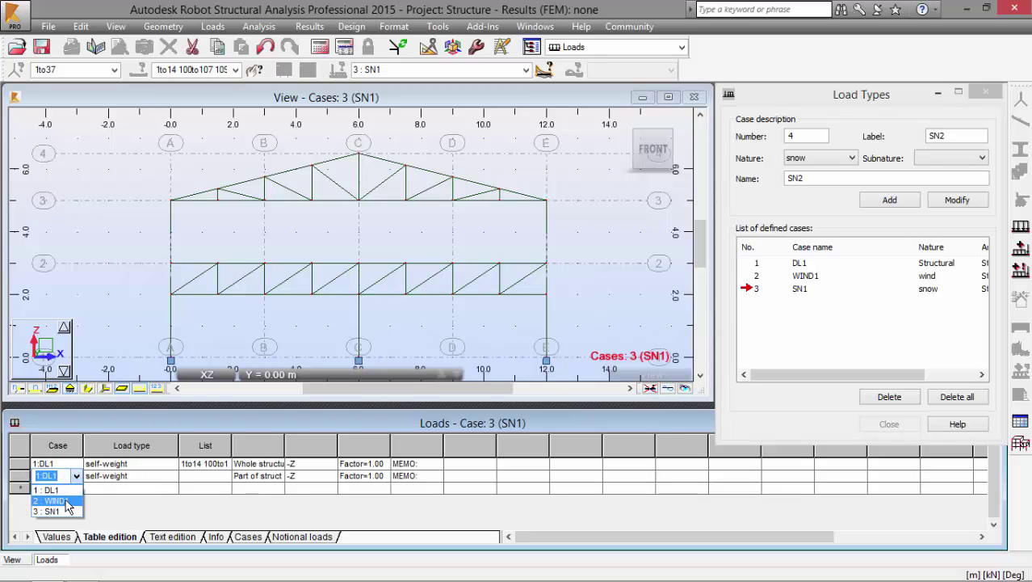
click(68, 501)
click(171, 476)
click(171, 476)
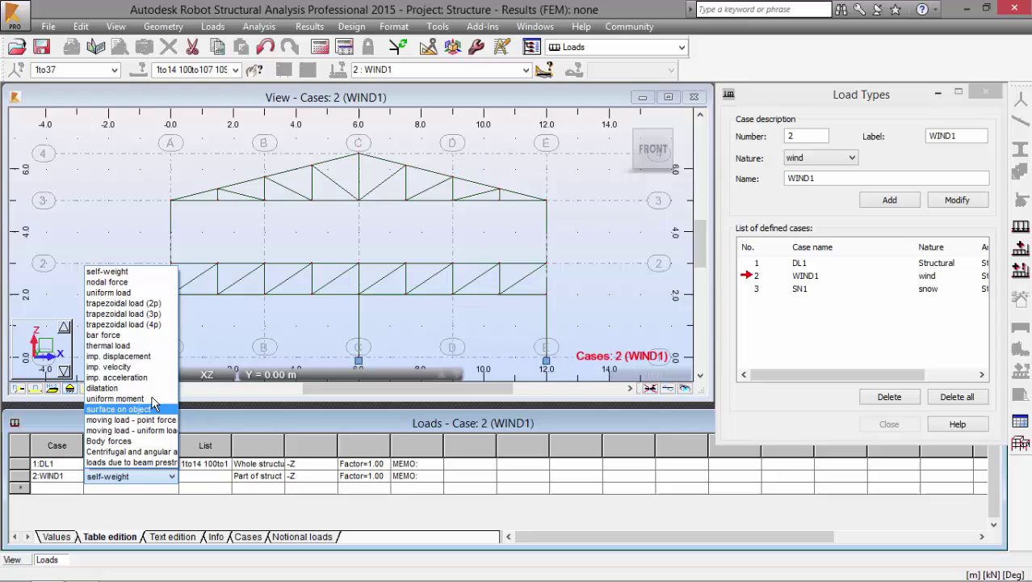
click(154, 295)
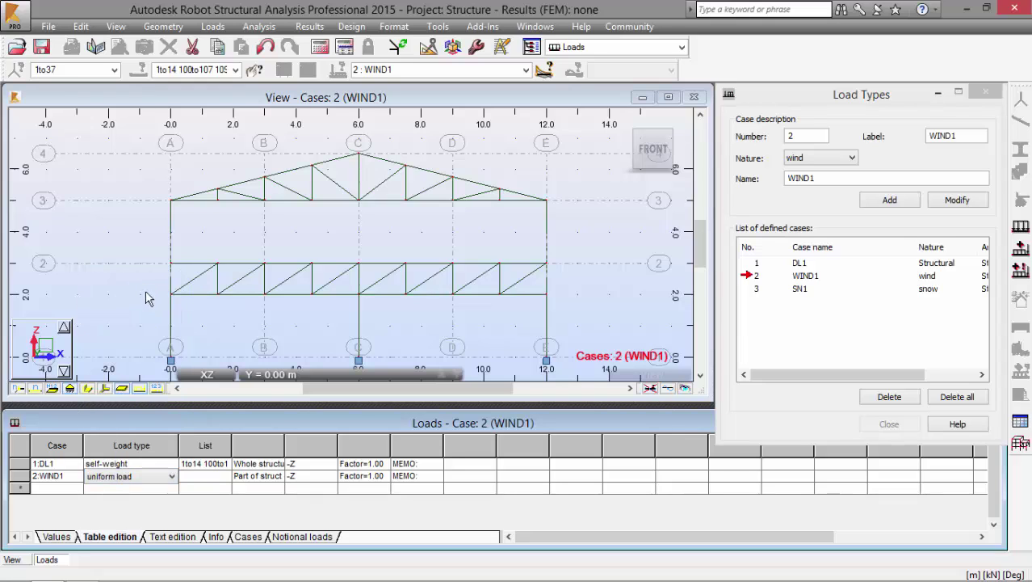
Assign the WIND1 uniform load to the outer column on axis A with PX set to 5 kN/m.
click(211, 476)
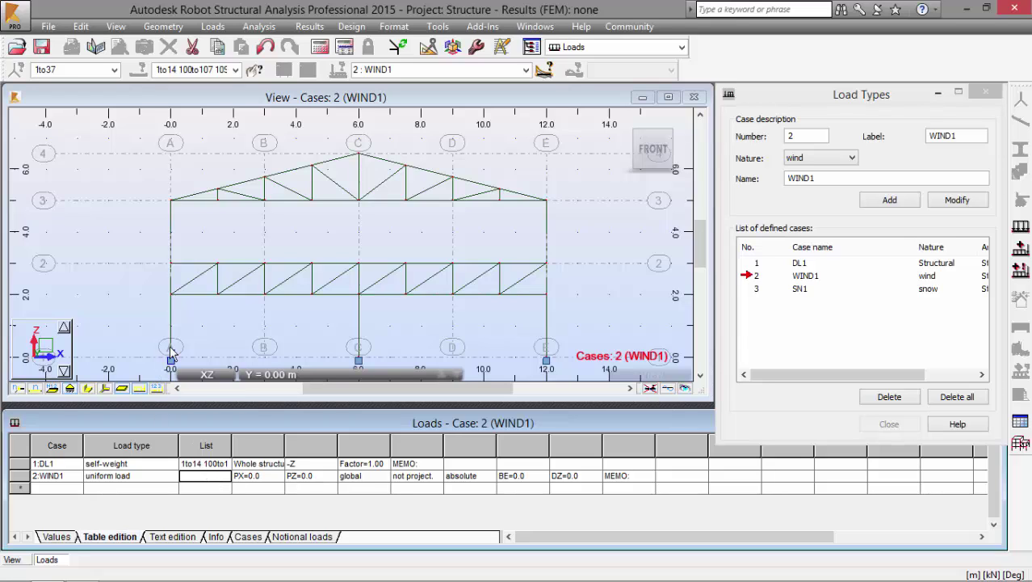
click(175, 321)
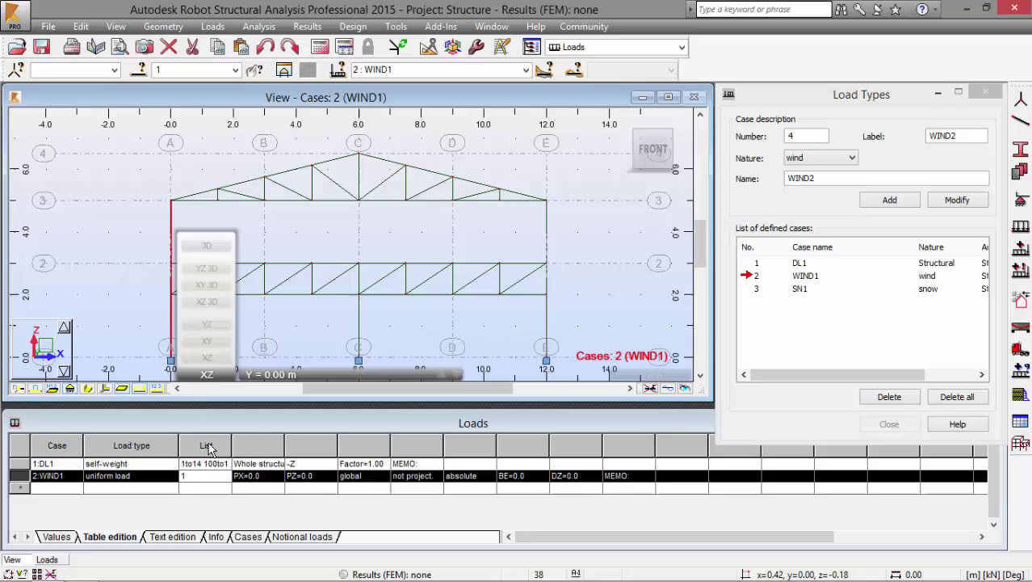
click(271, 477)
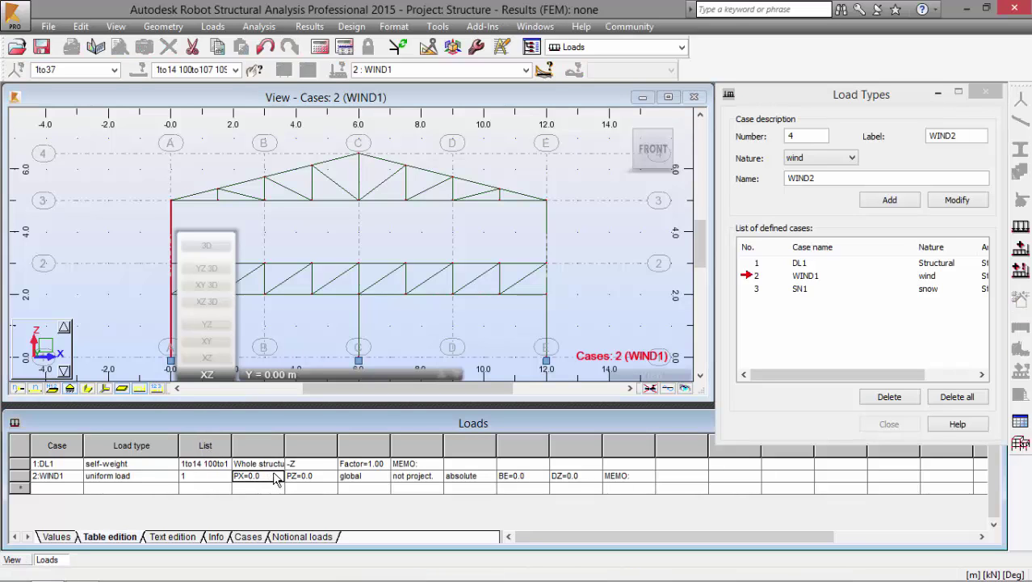
text(5)
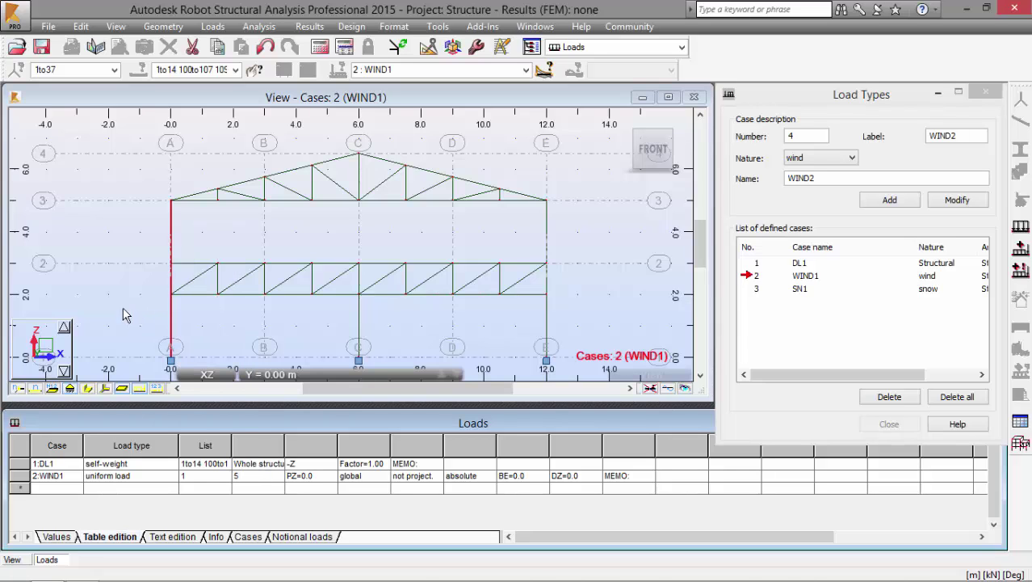
click(148, 314)
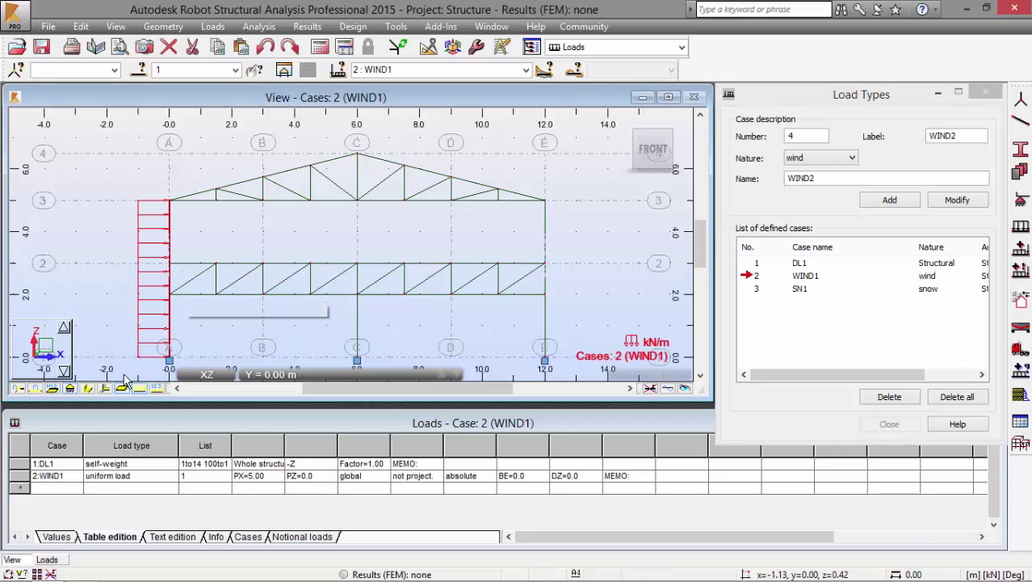
Add a uniform load row to the Loads table for case SN1.
click(86, 495)
click(57, 488)
click(77, 488)
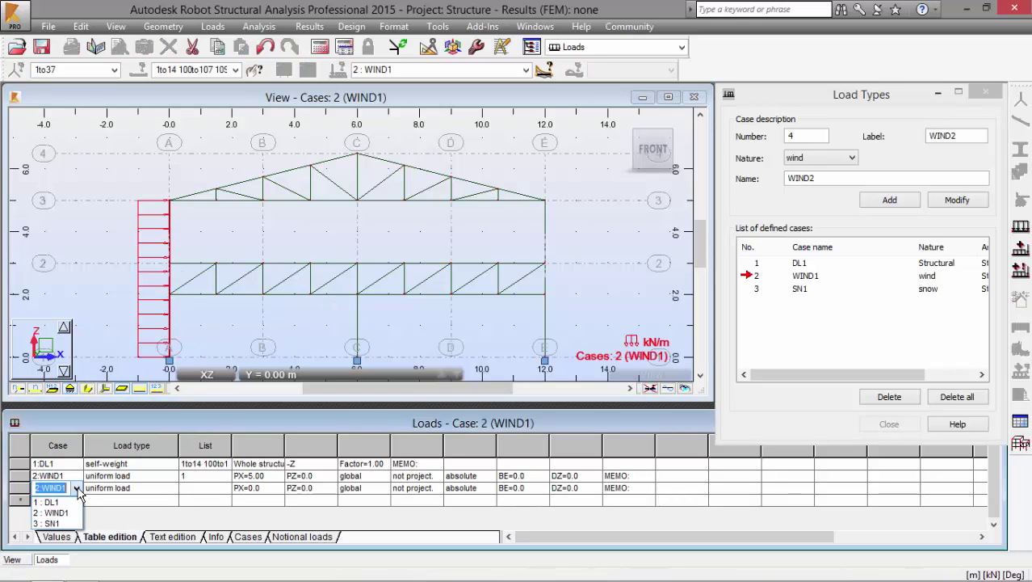
click(48, 523)
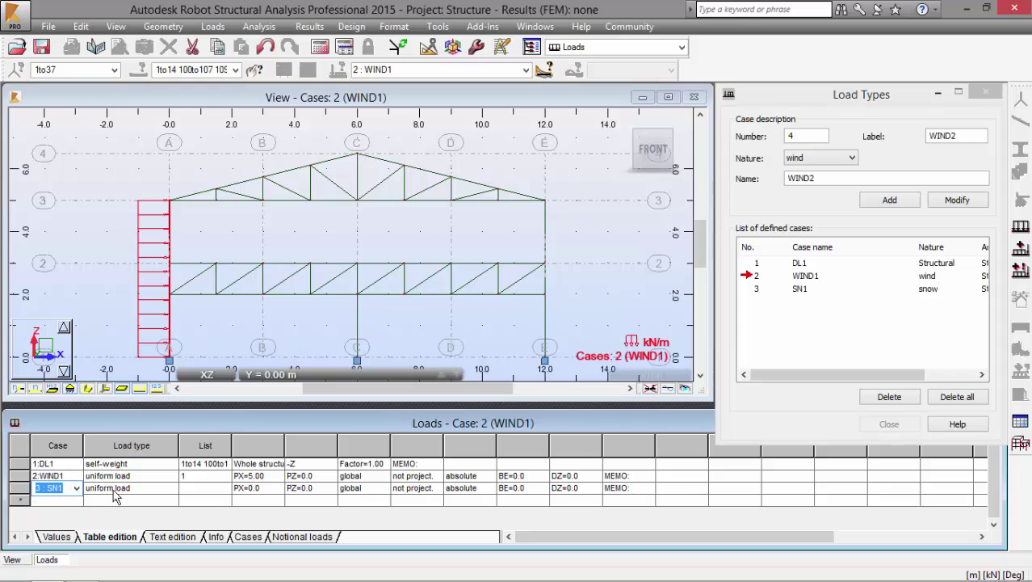
Assign the SN1 uniform load to both sloping upper chords of the roof truss, bars 5 and 6.
click(187, 489)
text(1)
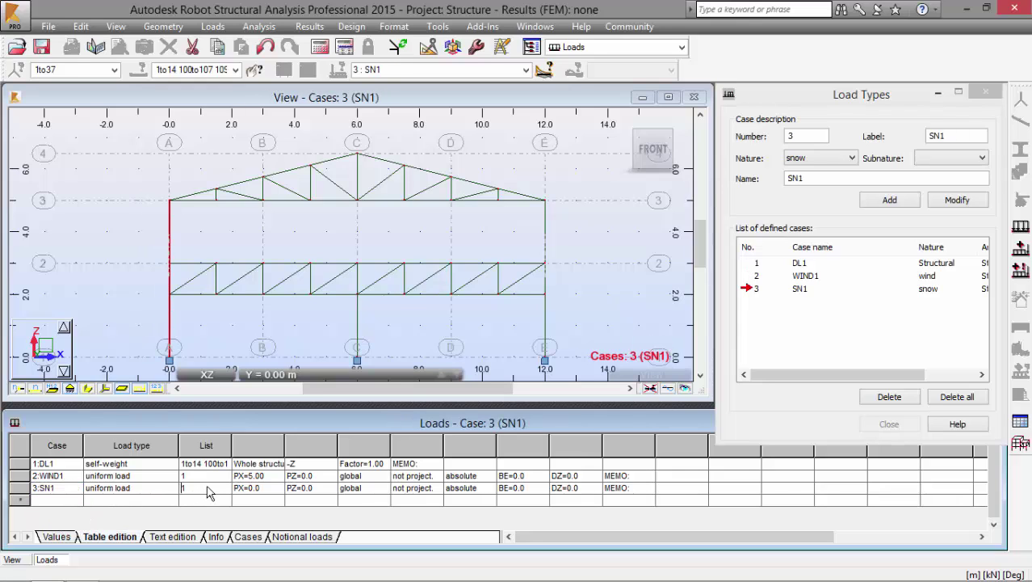
key(Return)
click(255, 182)
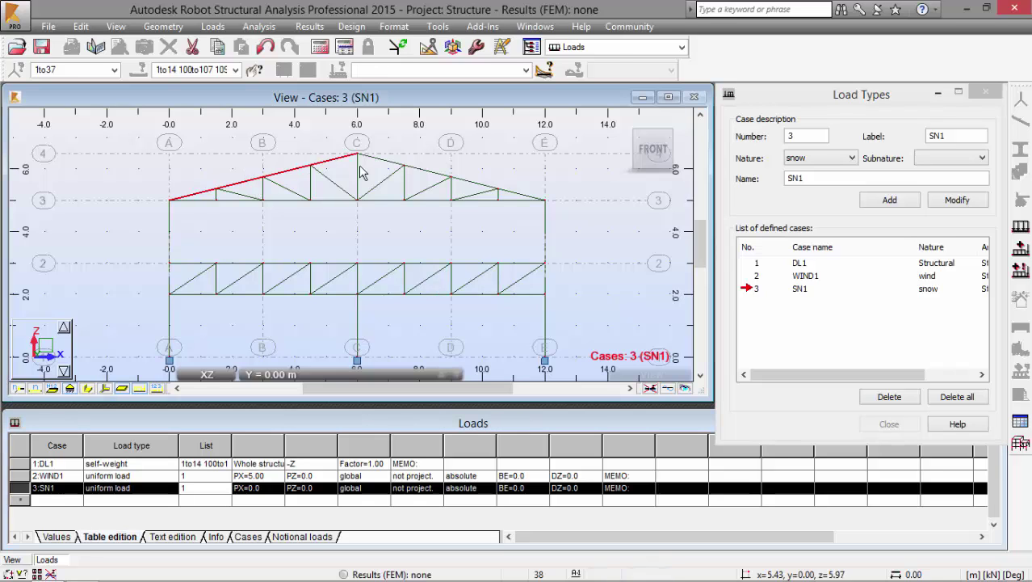
click(391, 167)
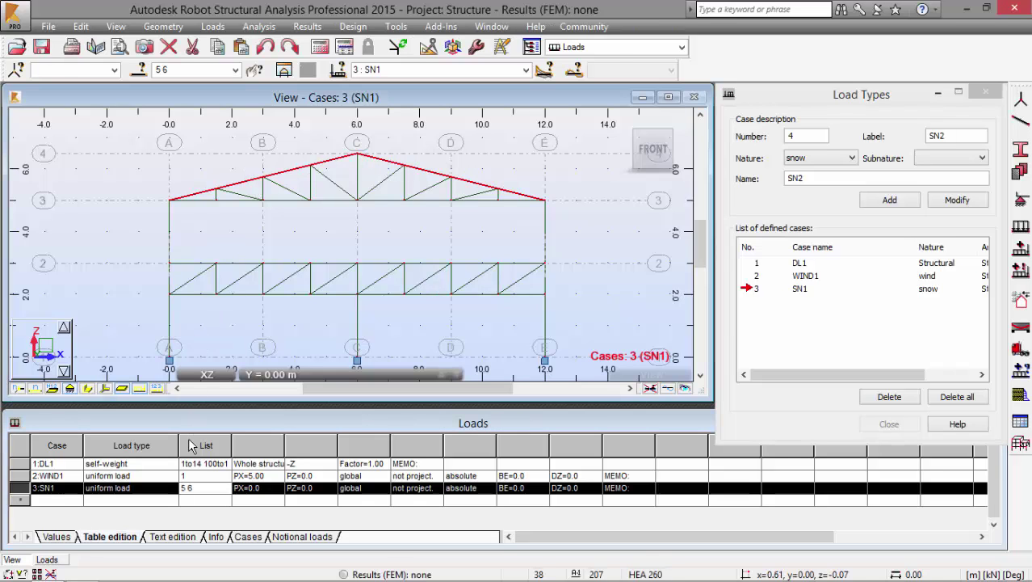
Set PZ of the SN1 uniform load on the roof chords to 3 kN/m.
click(326, 490)
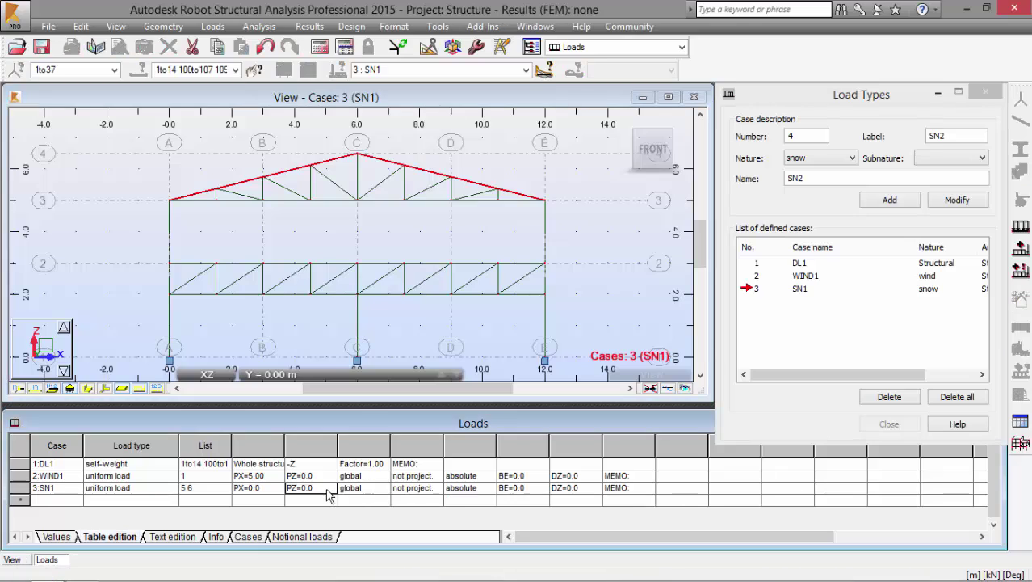
text(3)
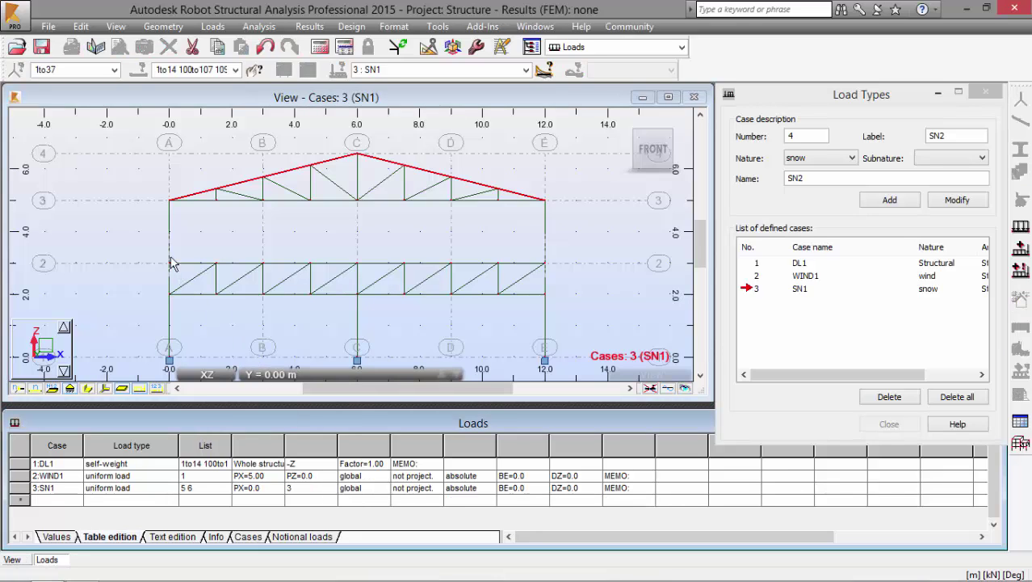
click(158, 246)
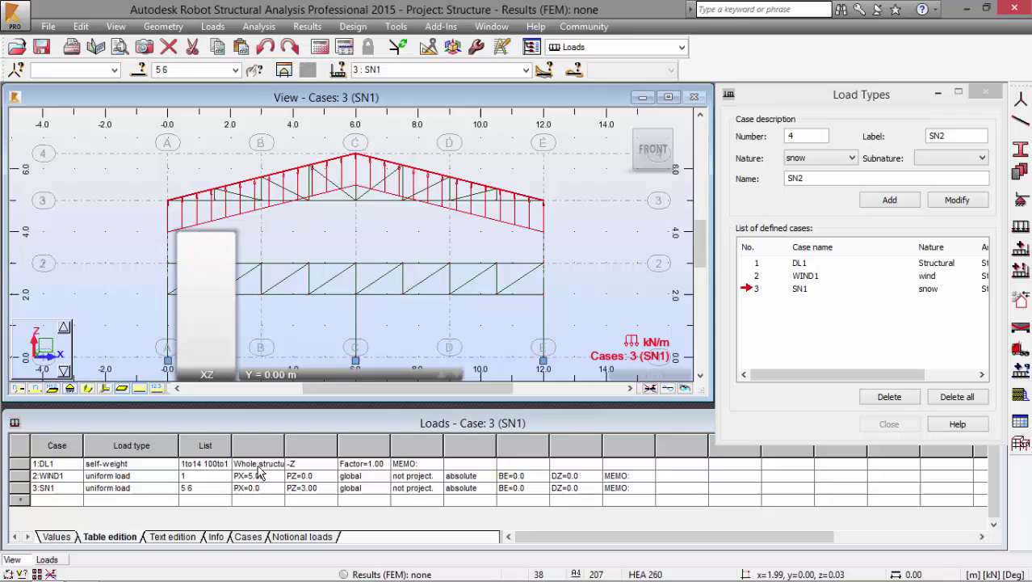
Make the SN1 uniform load on the roof chords act downward by setting its PZ to -3 kN/m.
click(305, 491)
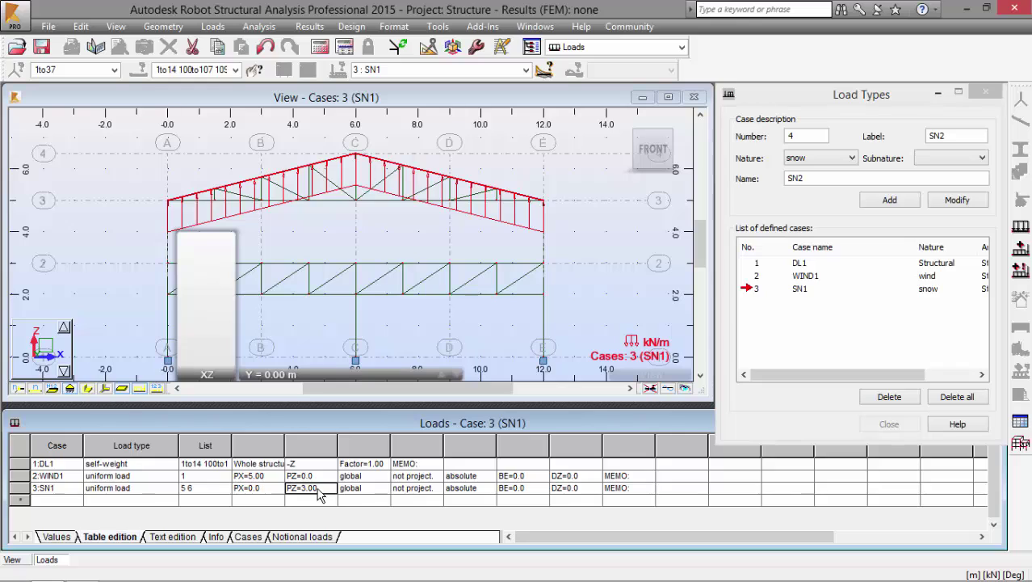
click(318, 491)
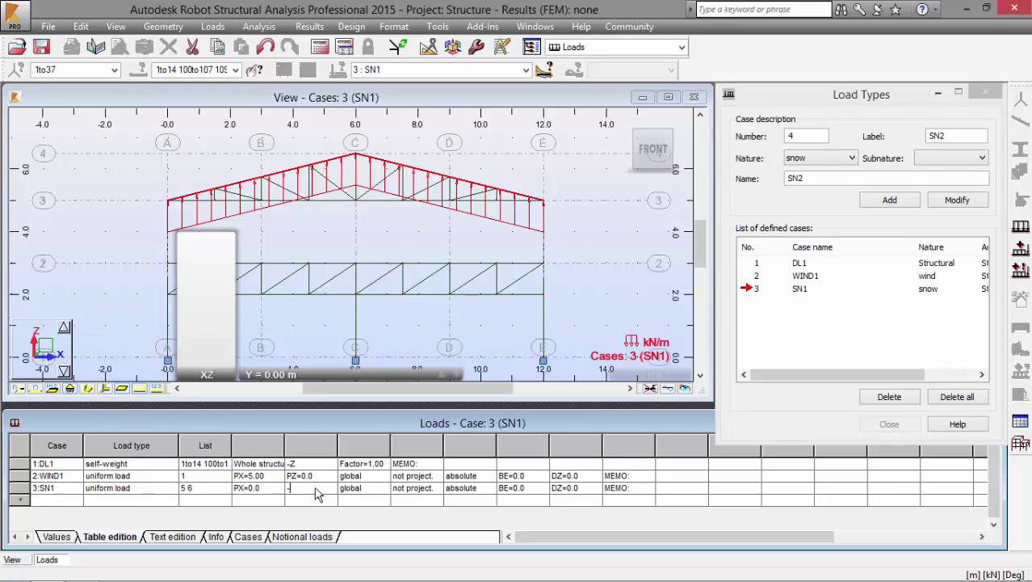
text(-)
key(Tab)
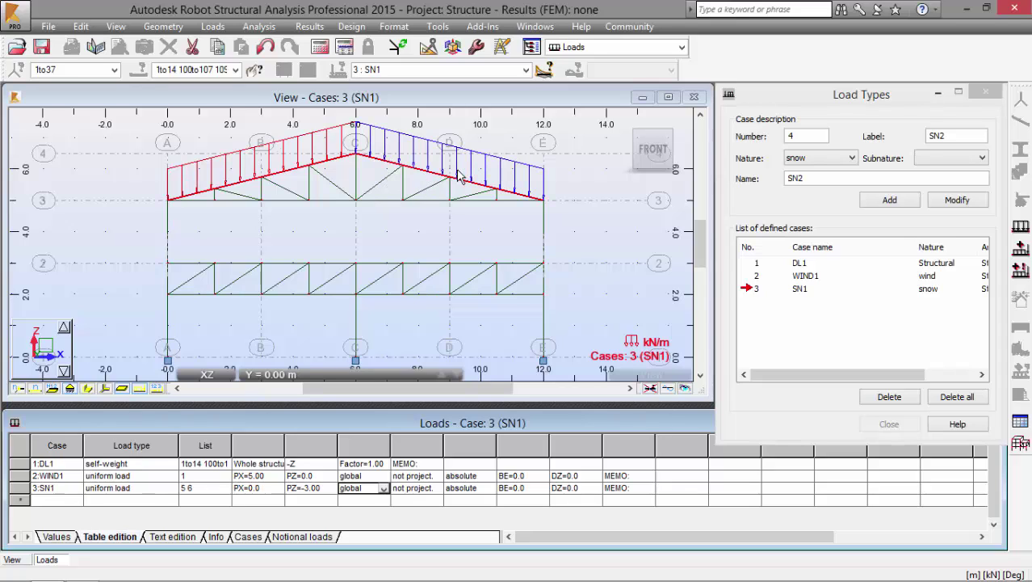
Return to the Start layout and display the section shapes of the frame's bars with nothing selected.
click(579, 47)
click(580, 73)
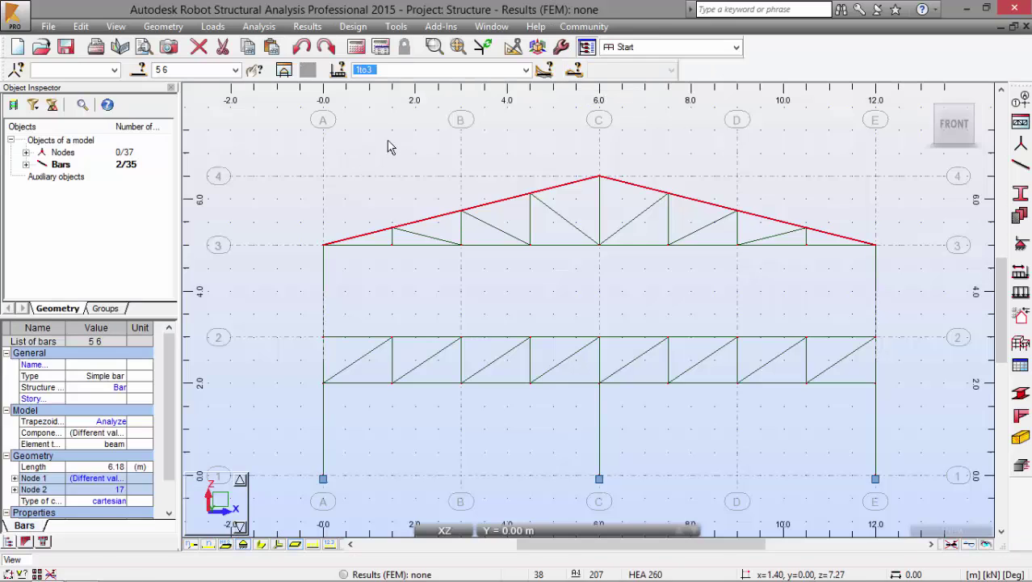
click(388, 142)
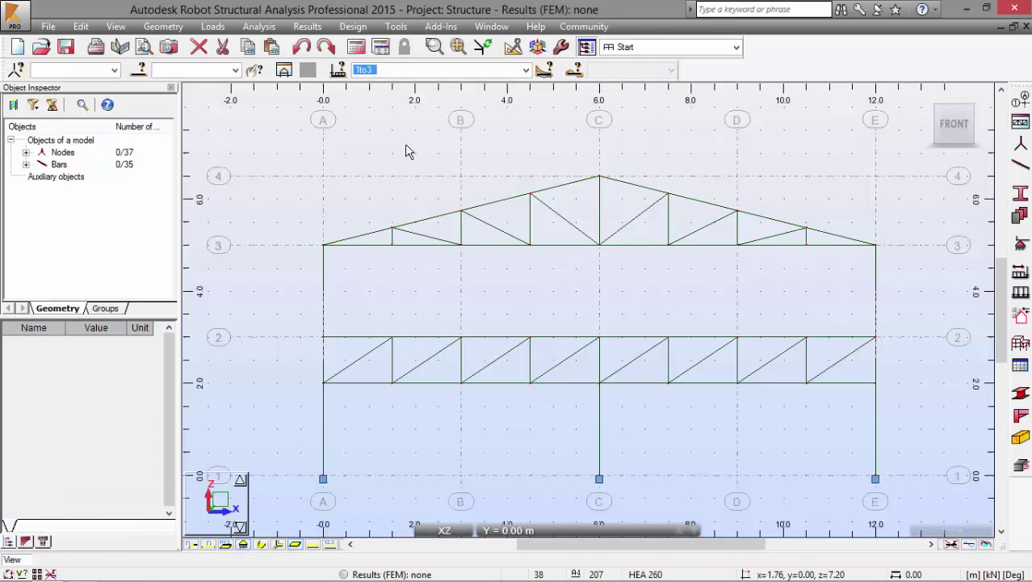
click(262, 545)
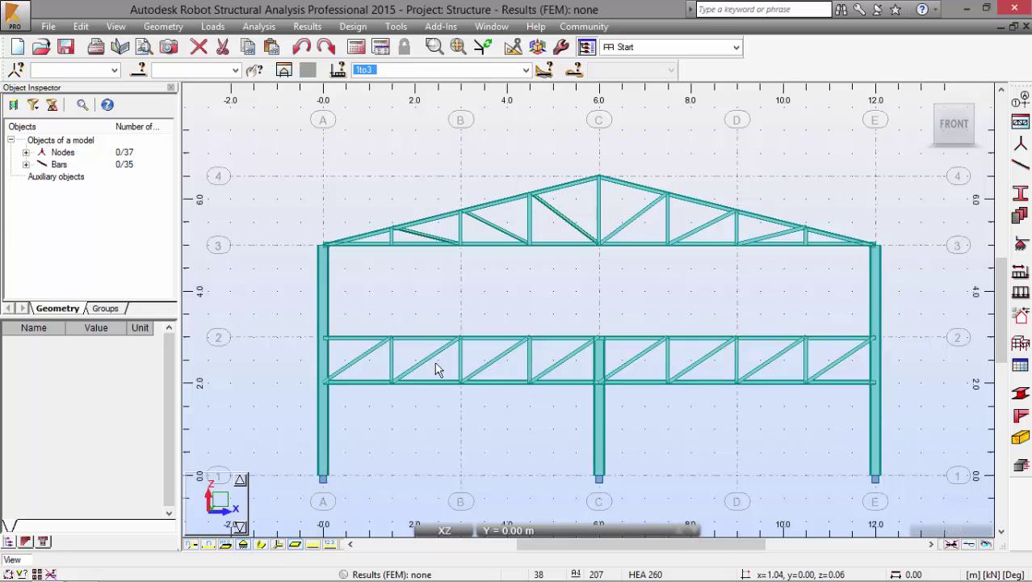
Run the structural calculation of the frame and dismiss the calculation messages.
click(355, 47)
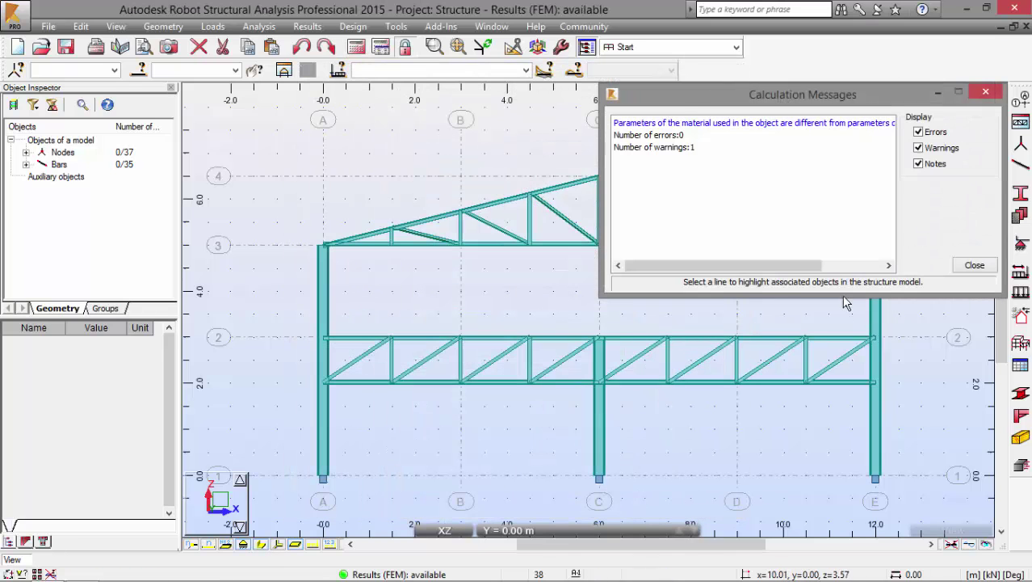
click(973, 267)
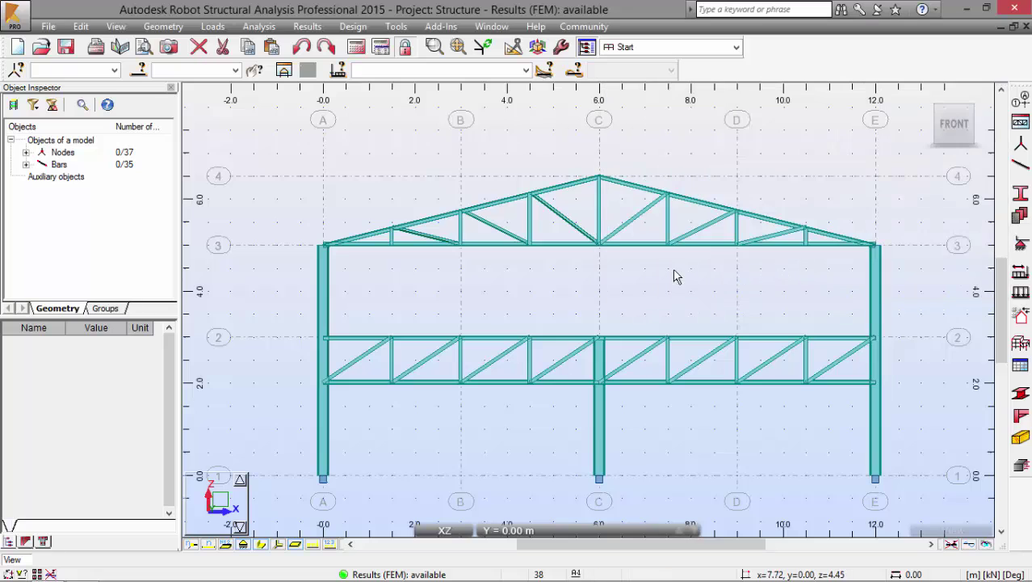
mouse_move(674, 310)
middle_down()
mouse_move(622, 304)
mouse_move(660, 298)
middle_up()
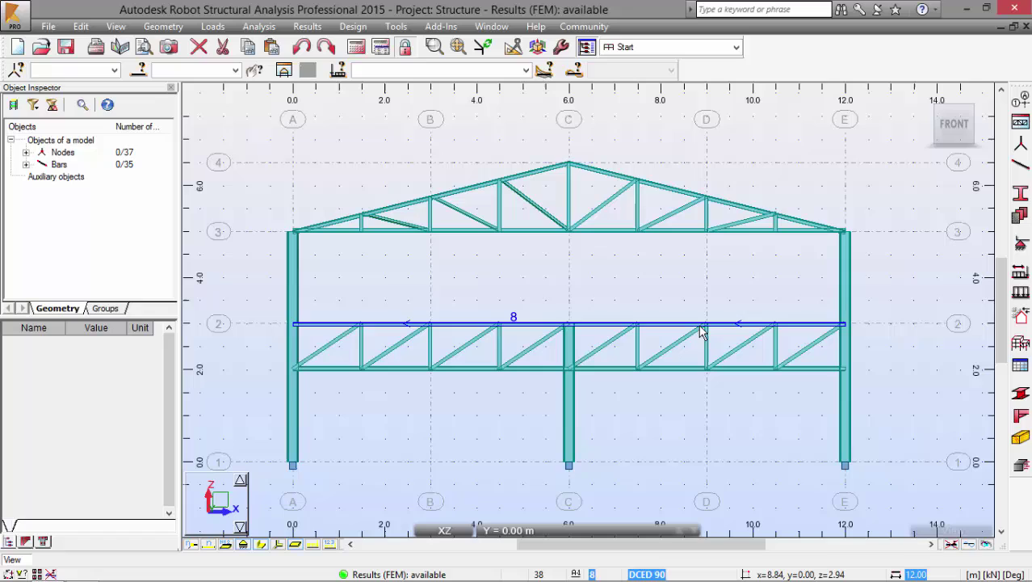